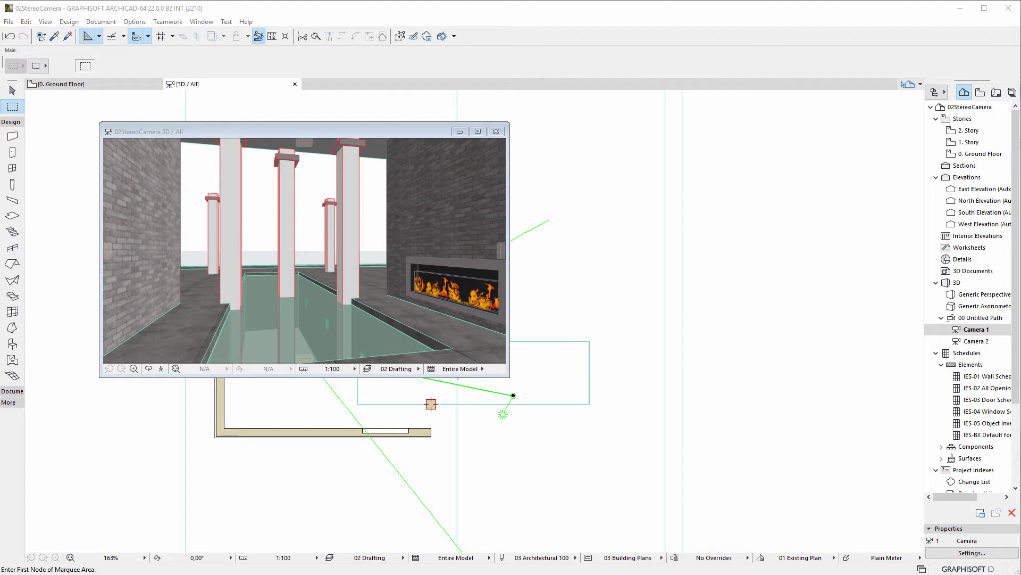
Switch to the browser and browse the image results for 3D photo viewers, opening several viewer pictures
{"action": "key", "text": "alt+Tab"}
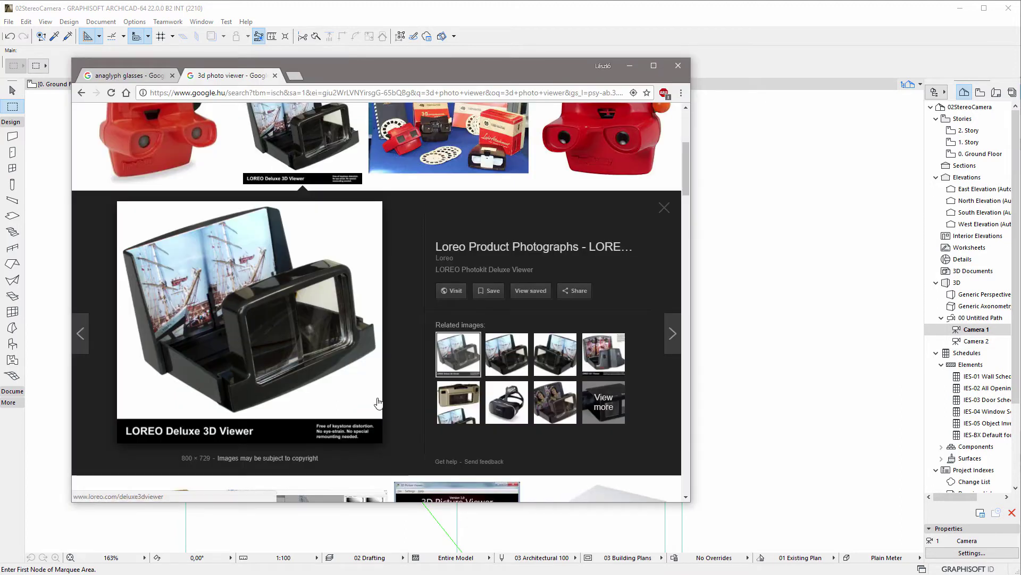
{"action": "scroll", "coordinate": [612, 174], "scroll_direction": "up", "scroll_amount": 3}
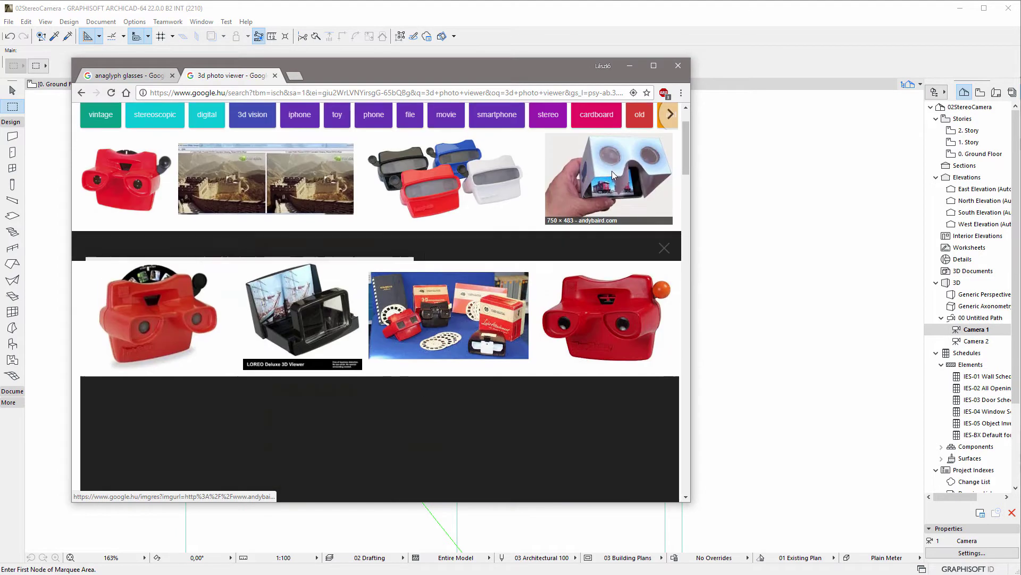
{"action": "left_click", "coordinate": [612, 171]}
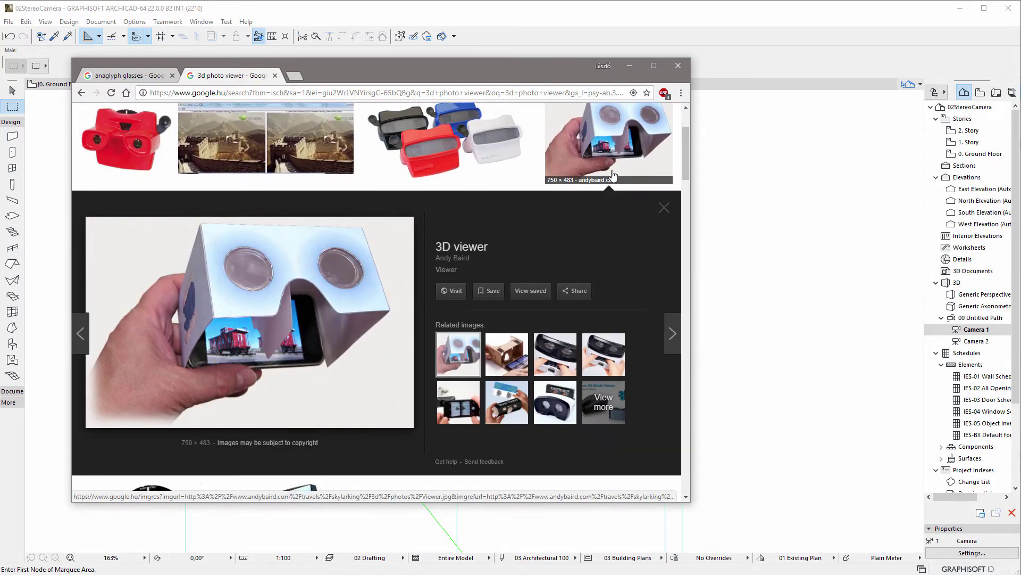
{"action": "key", "text": "Right"}
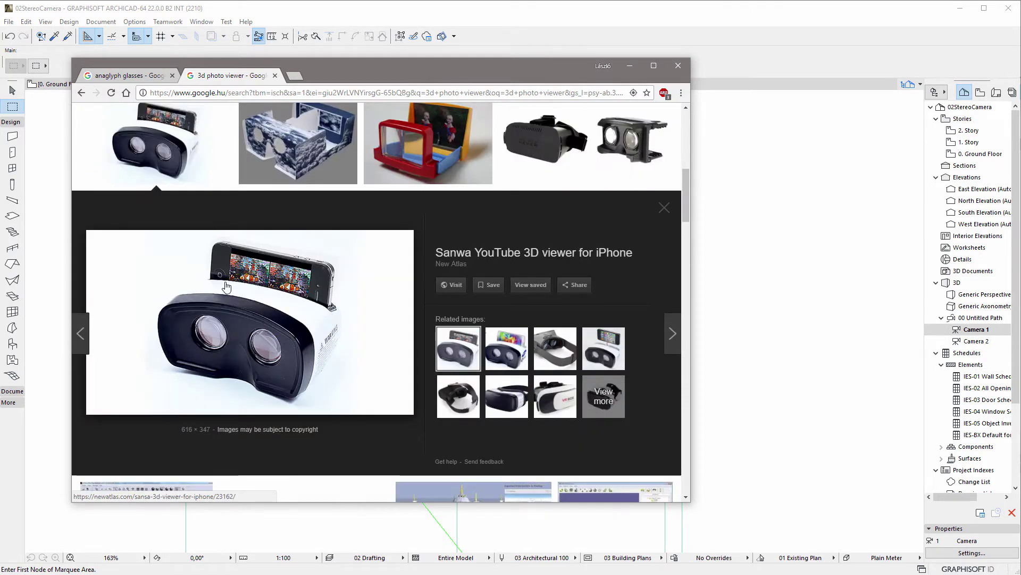
Return to ARCHICAD, open the PhotoRendering Settings and enable Use Stereo Rendering
{"action": "key", "text": "alt+Tab"}
{"action": "left_click", "coordinate": [101, 21]}
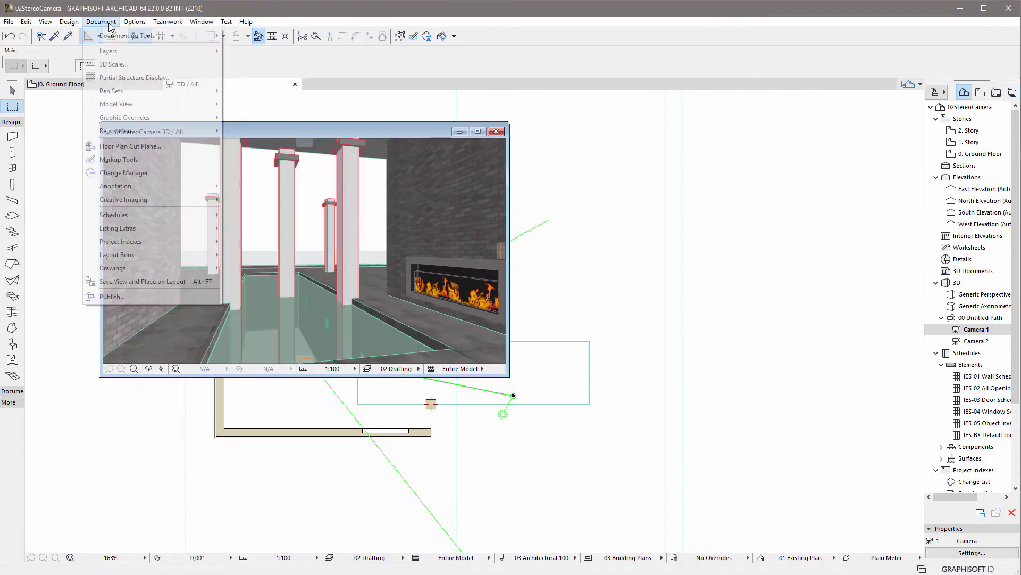
{"action": "mouse_move", "coordinate": [168, 199]}
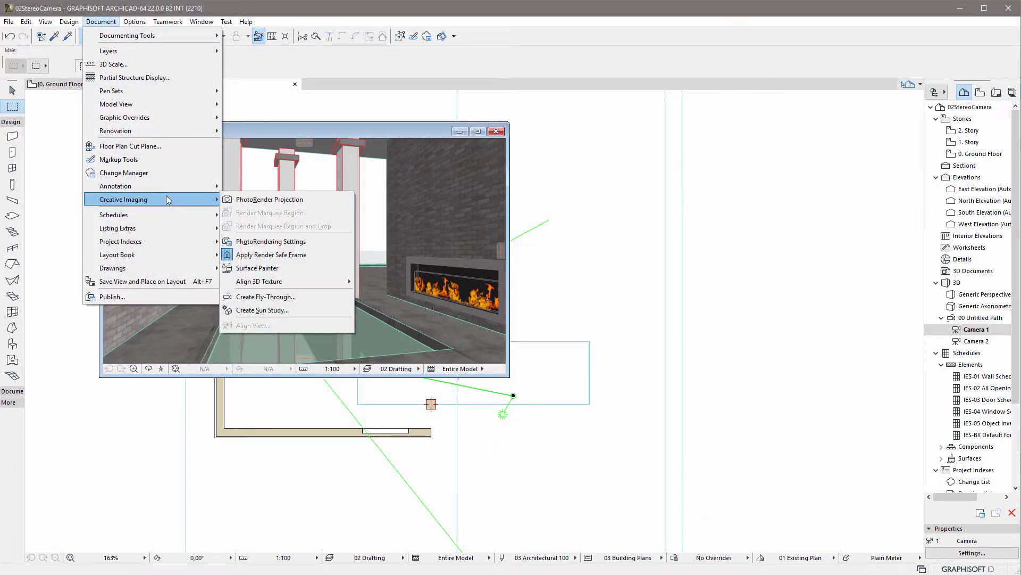
{"action": "left_click", "coordinate": [296, 242]}
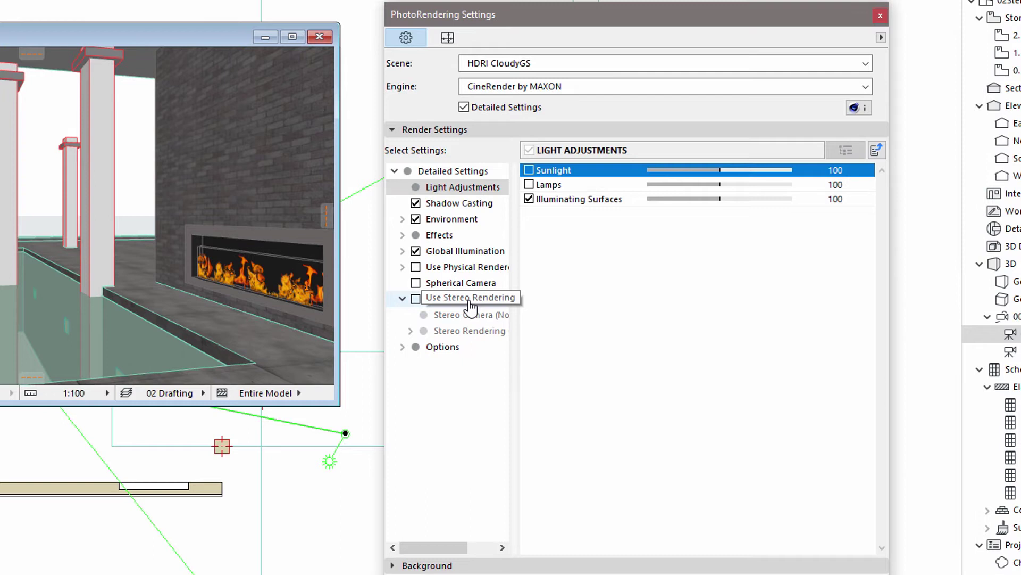
{"action": "left_click", "coordinate": [416, 298]}
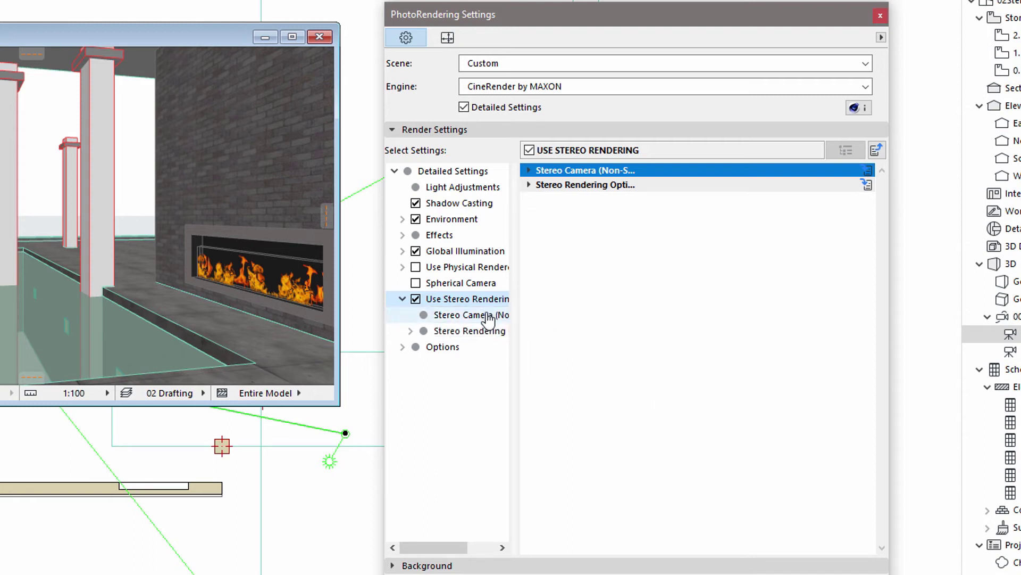
Examine the non-spherical stereo camera's mode choices, eye separation, placement choices and zero parallax
{"action": "left_click", "coordinate": [458, 316]}
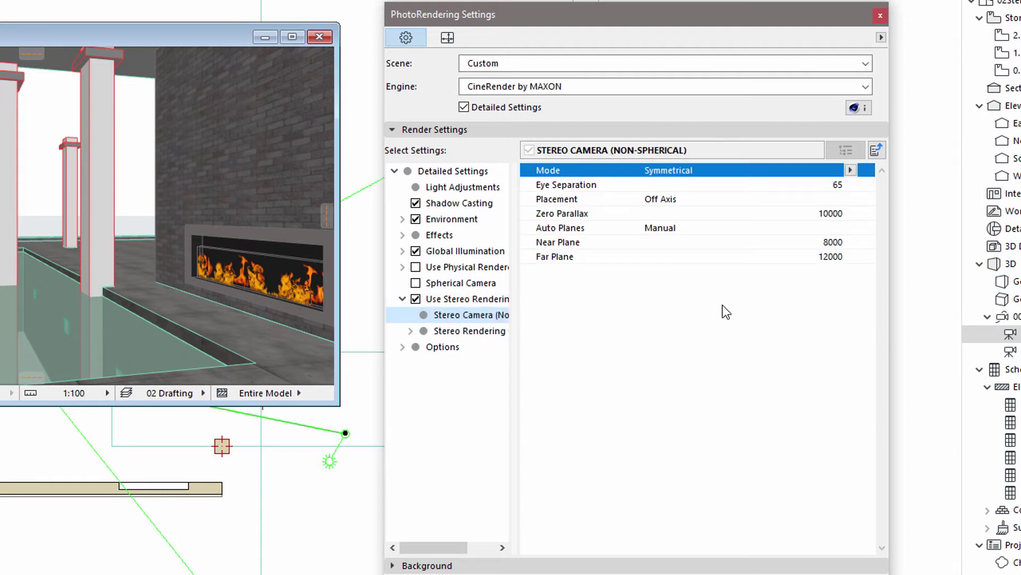
{"action": "left_click", "coordinate": [851, 170]}
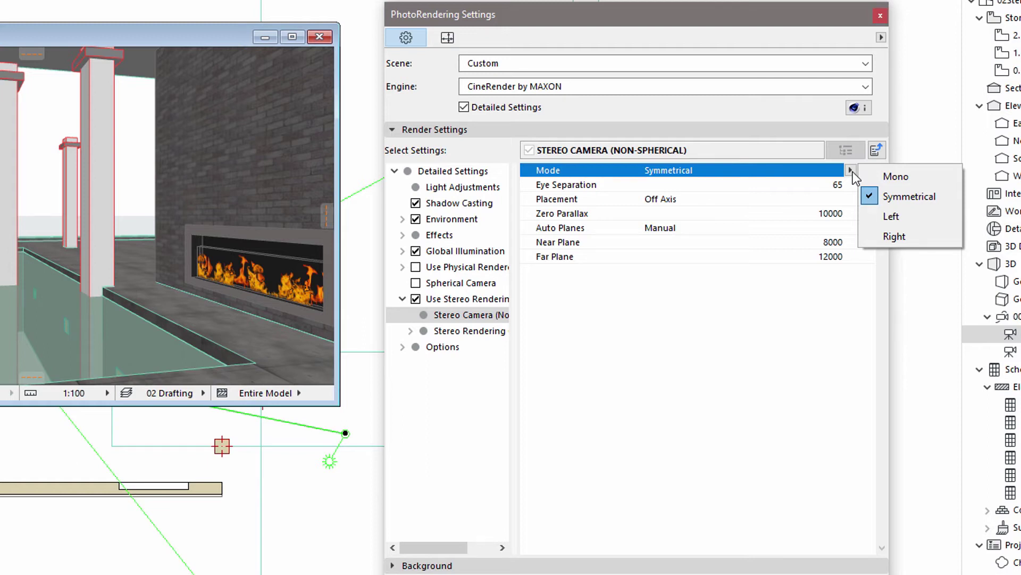
{"action": "left_click", "coordinate": [853, 172]}
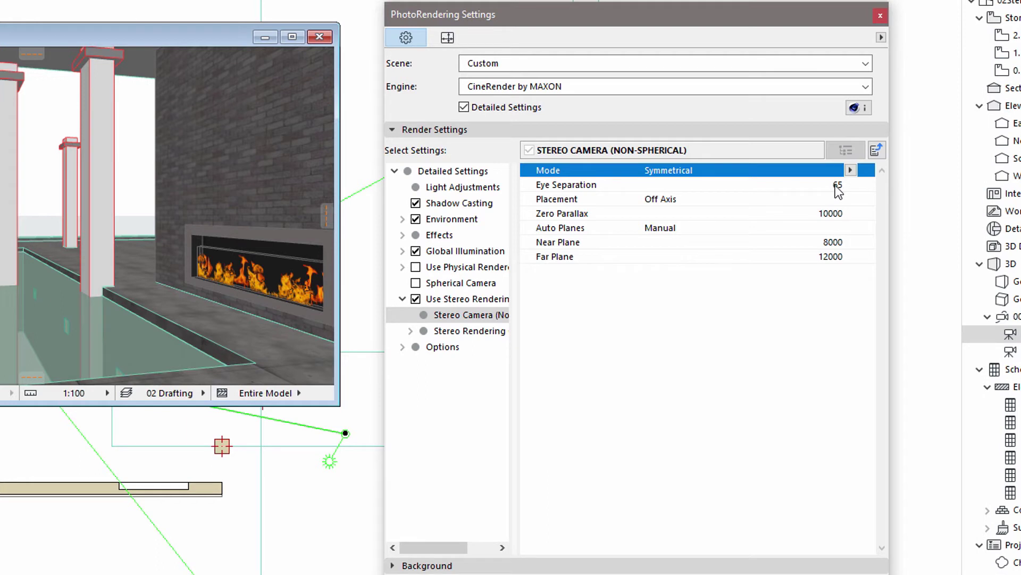
{"action": "left_click", "coordinate": [834, 184]}
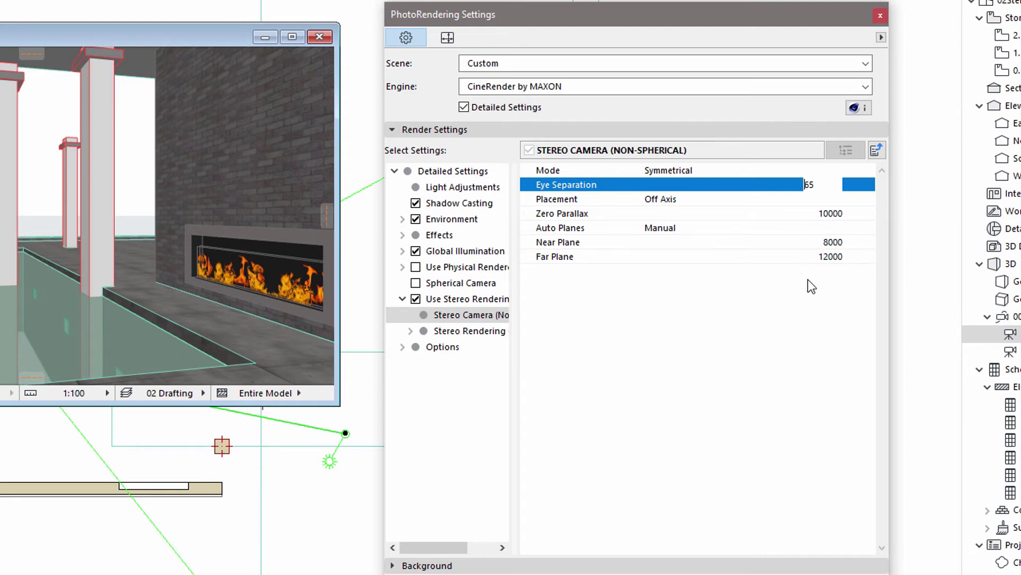
{"action": "left_click", "coordinate": [662, 202]}
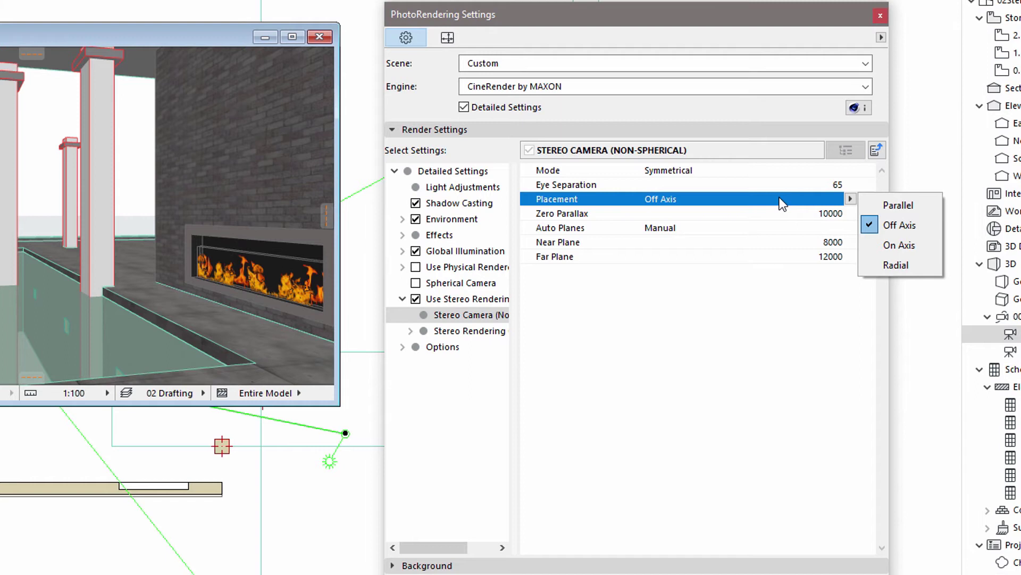
{"action": "left_click", "coordinate": [574, 217]}
{"action": "left_click", "coordinate": [562, 212]}
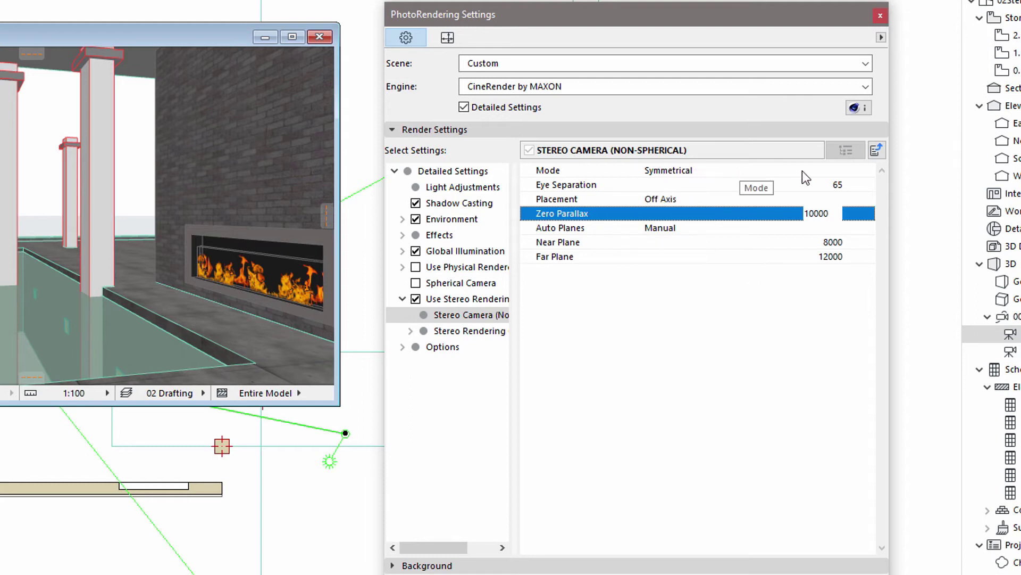
{"action": "left_click", "coordinate": [823, 171]}
{"action": "left_click", "coordinate": [851, 170]}
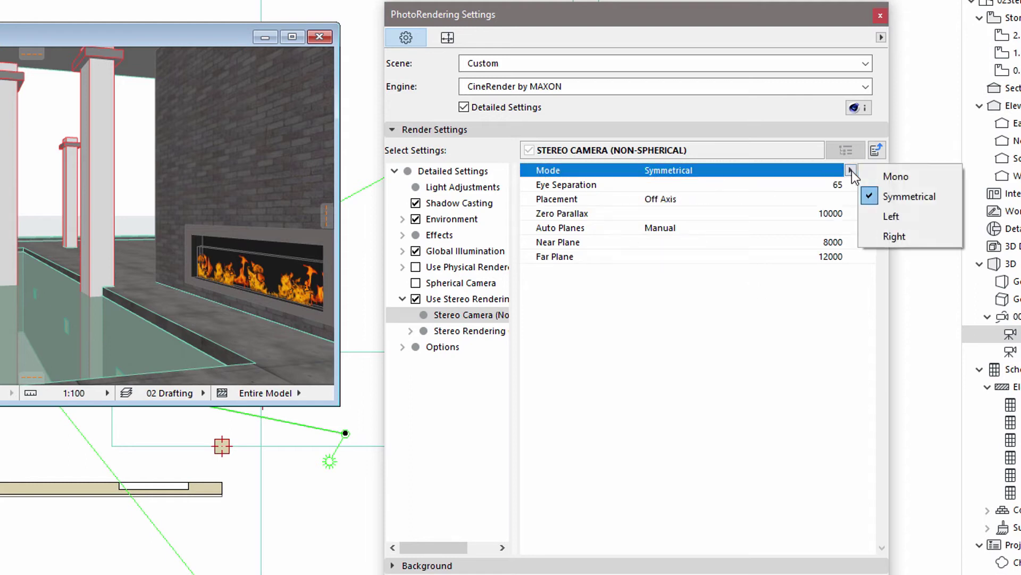
{"action": "left_click", "coordinate": [851, 170]}
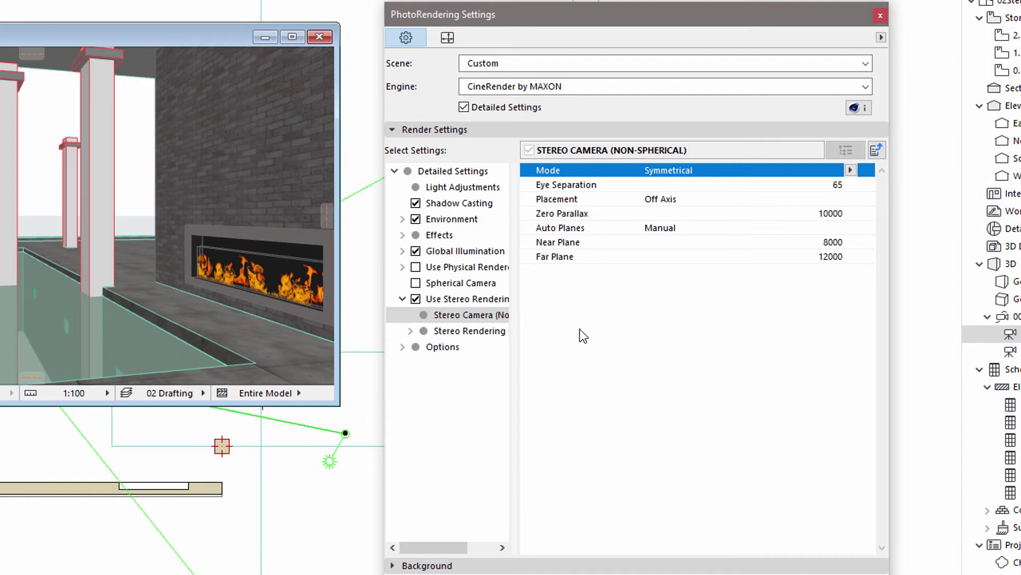
Set the anaglyph method to Gray in the stereo rendering options and render the 3D view
{"action": "double_click", "coordinate": [461, 331]}
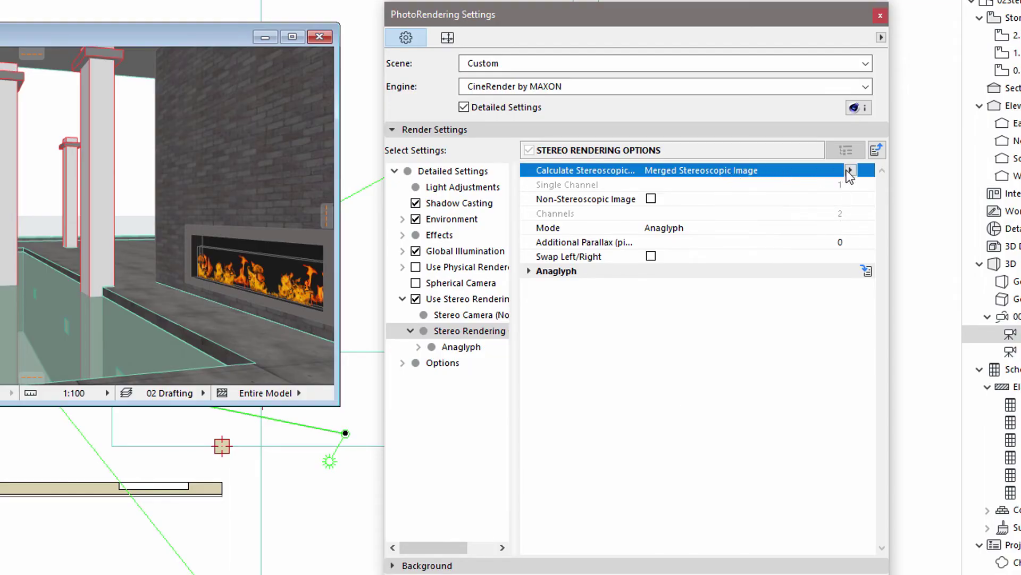
{"action": "left_click", "coordinate": [529, 272]}
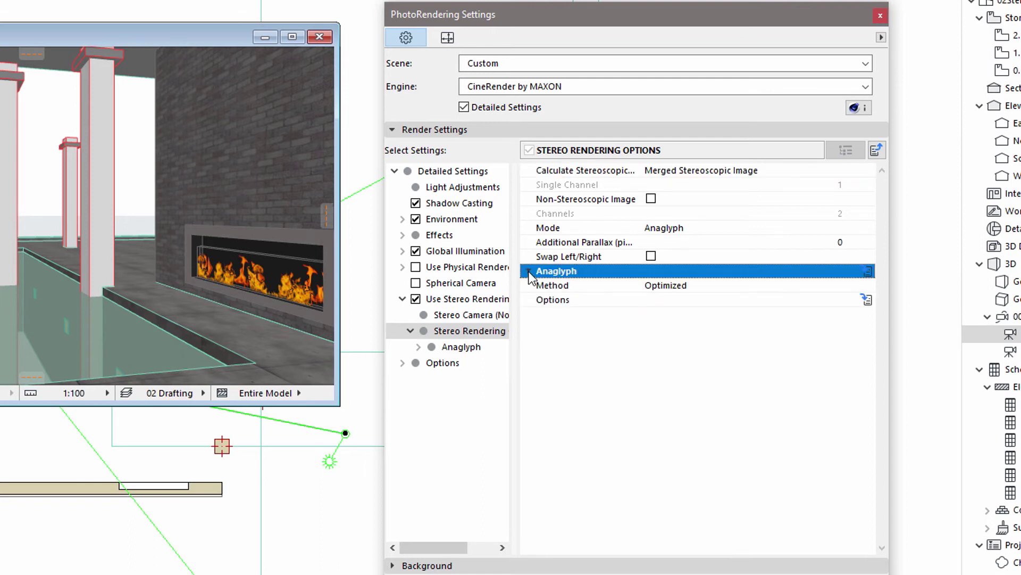
{"action": "left_click", "coordinate": [820, 287]}
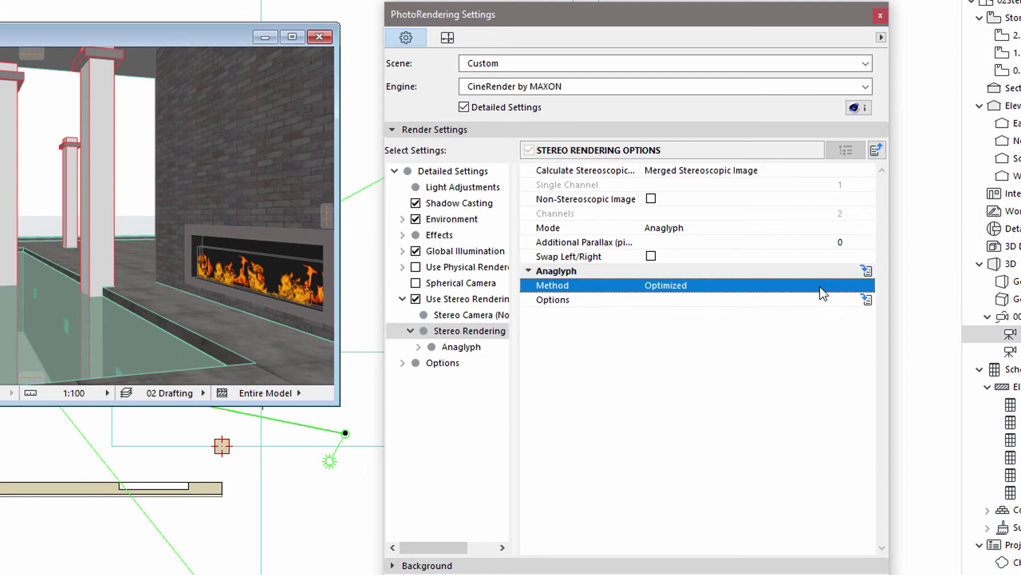
{"action": "left_click", "coordinate": [851, 286]}
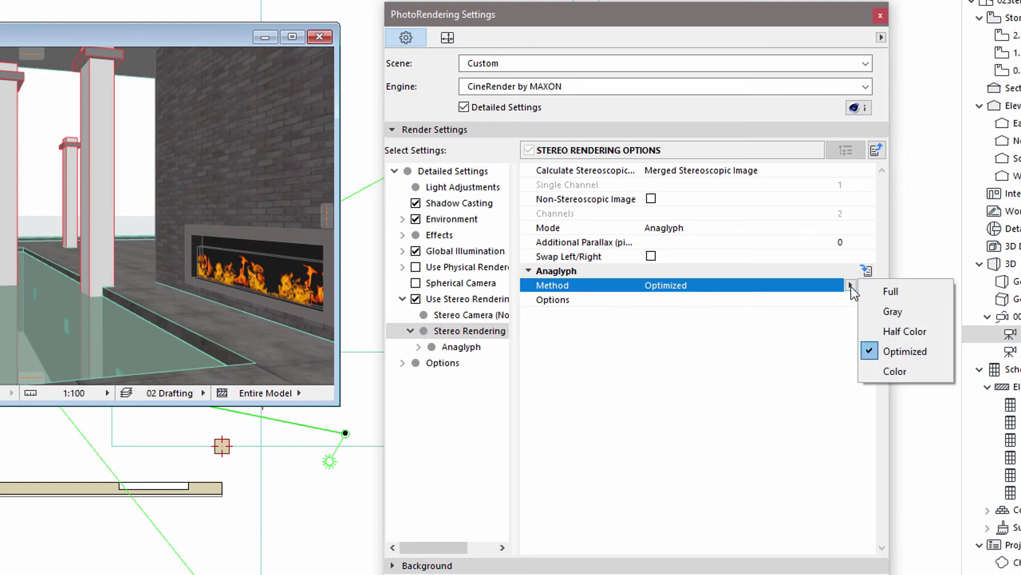
{"action": "left_click", "coordinate": [895, 311]}
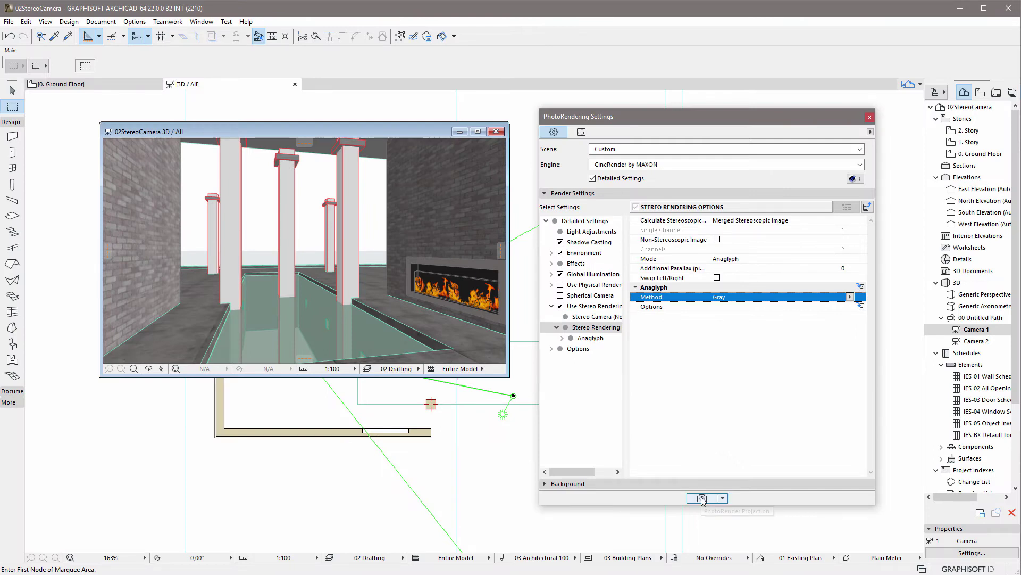
{"action": "left_click", "coordinate": [703, 499]}
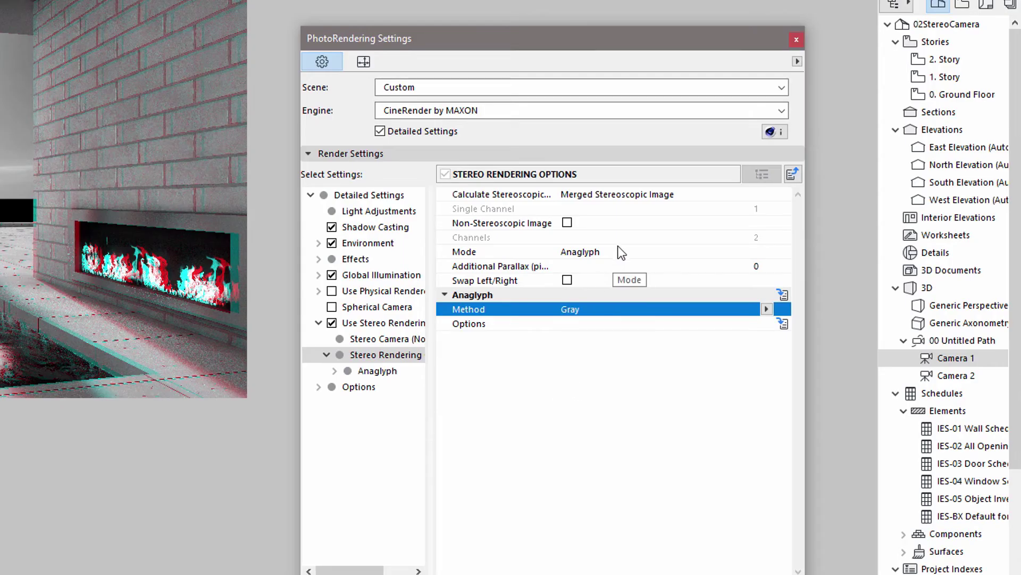
Try calculating the stereoscopic images as Individual Channels and as Single Channel
{"action": "left_click", "coordinate": [760, 193]}
{"action": "left_click", "coordinate": [765, 194]}
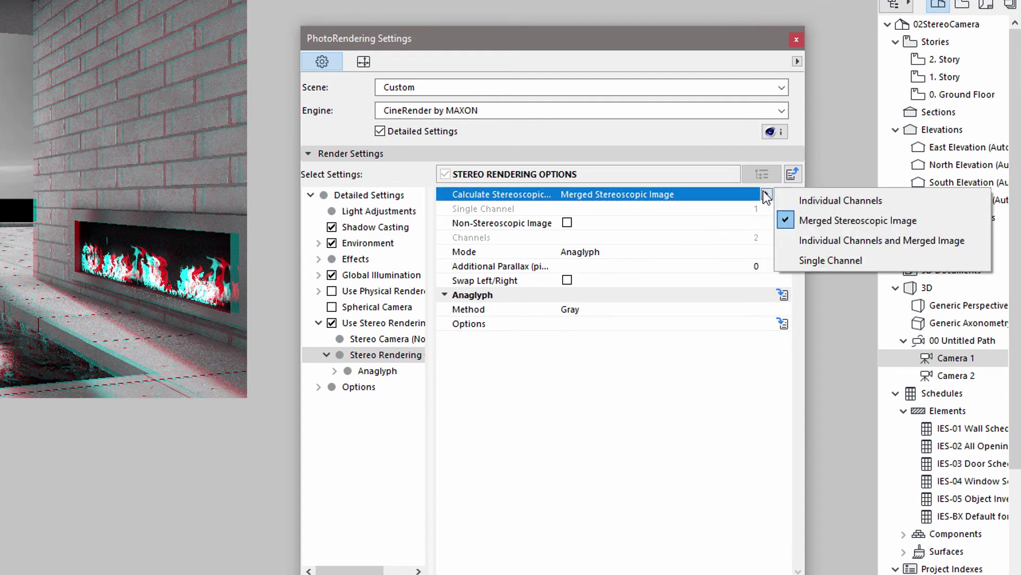
{"action": "left_click", "coordinate": [829, 200]}
{"action": "left_click", "coordinate": [766, 194]}
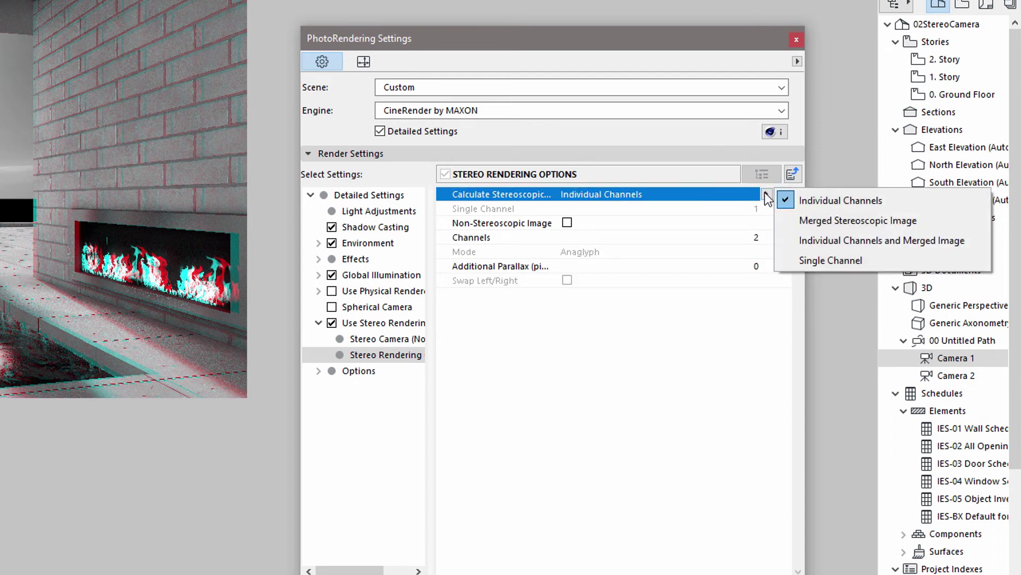
{"action": "left_click", "coordinate": [811, 263]}
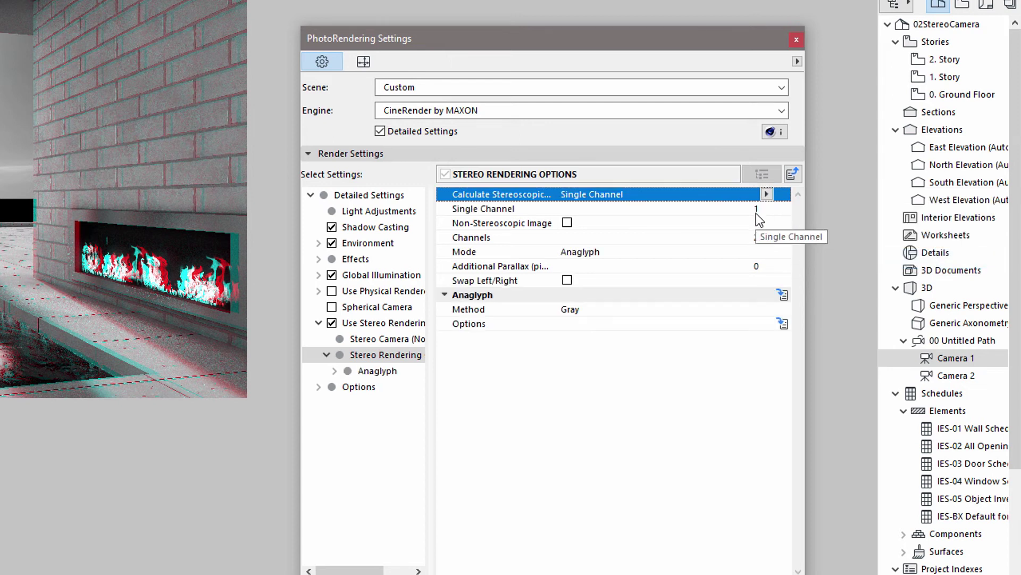
Set the anaglyph method to Full and the stereoscopic image calculation to Merged Stereoscopic Image
{"action": "left_click", "coordinate": [606, 309]}
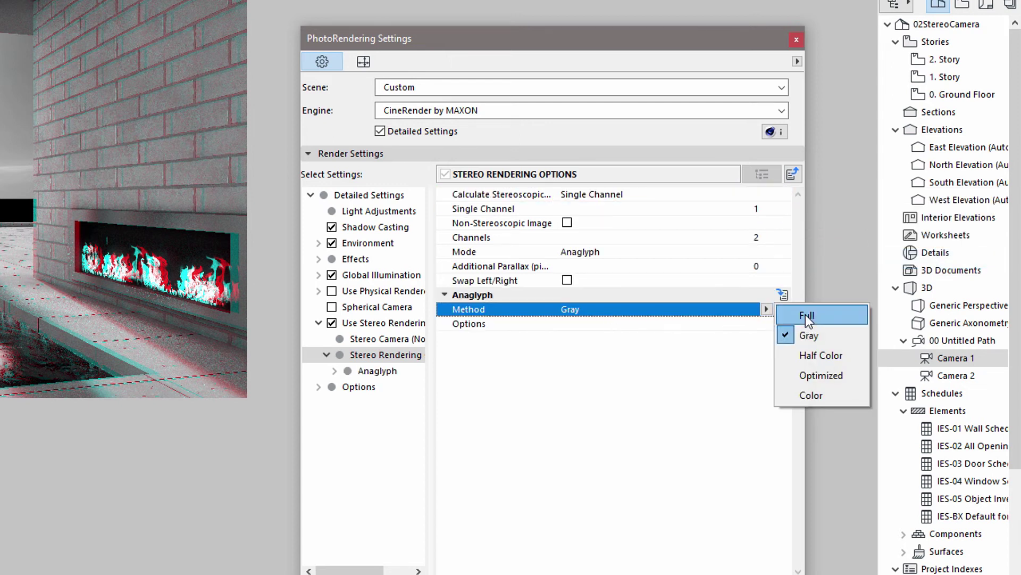
{"action": "left_click", "coordinate": [806, 317]}
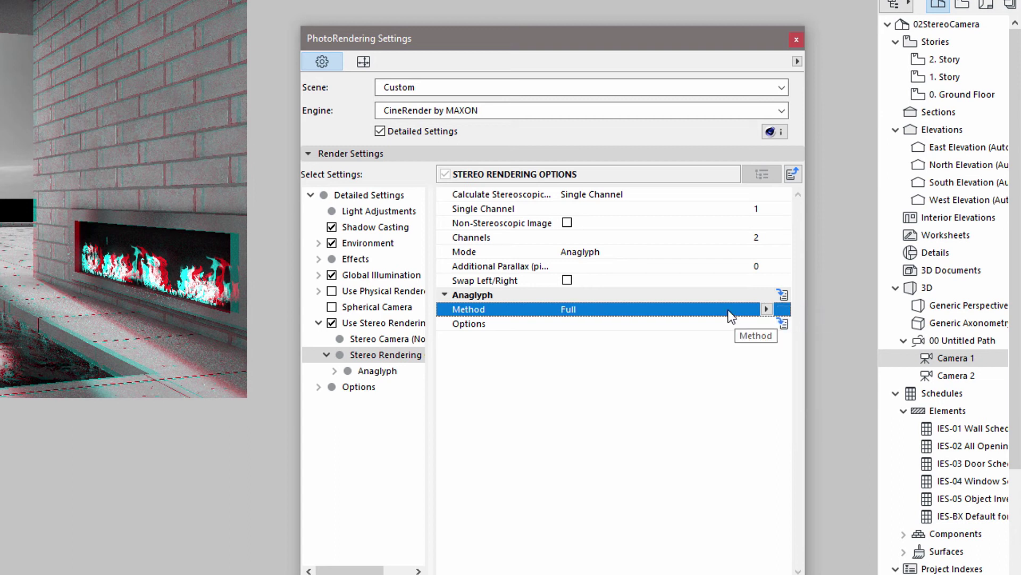
{"action": "left_click", "coordinate": [763, 194]}
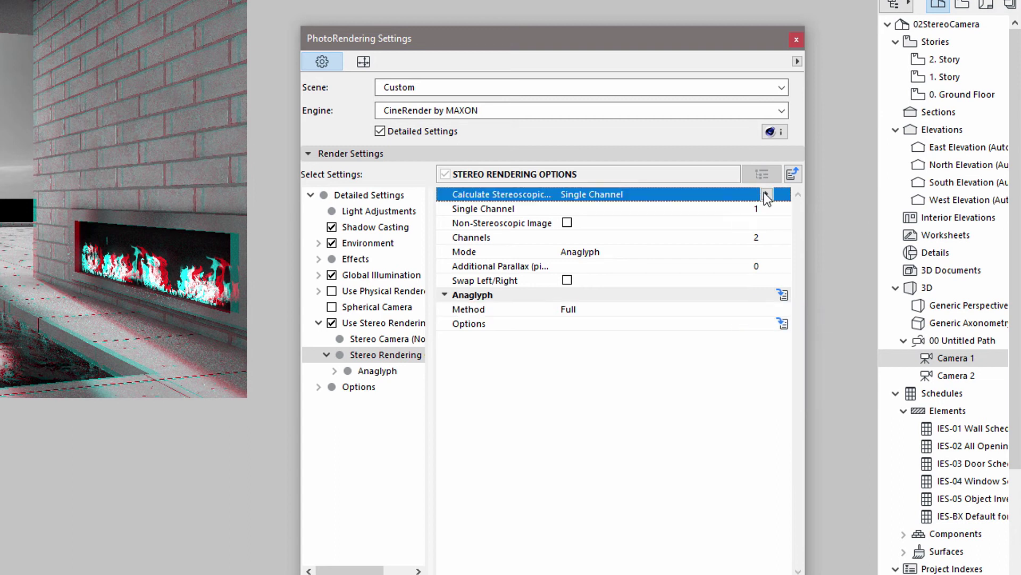
{"action": "left_click", "coordinate": [766, 195]}
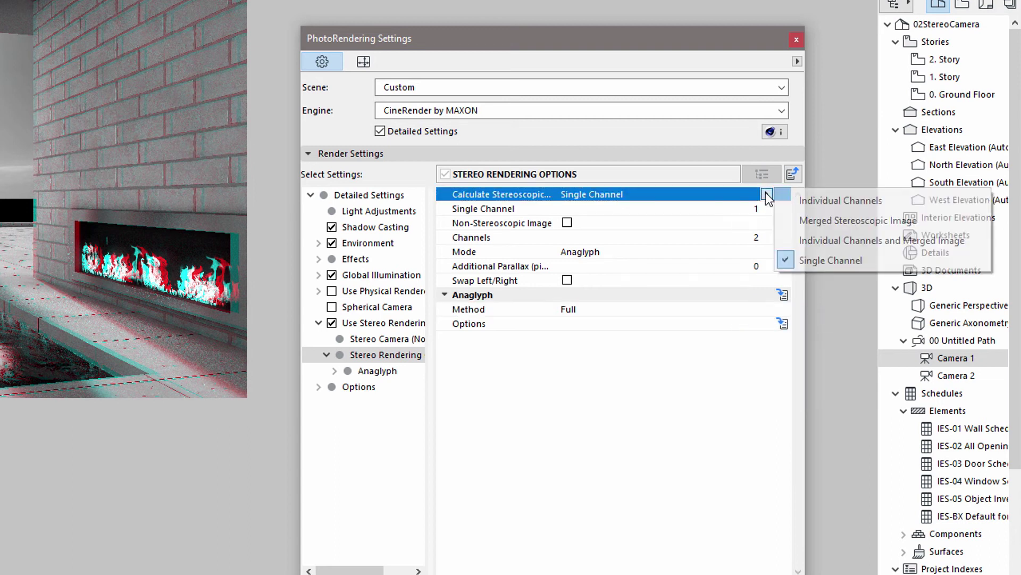
{"action": "left_click", "coordinate": [858, 223]}
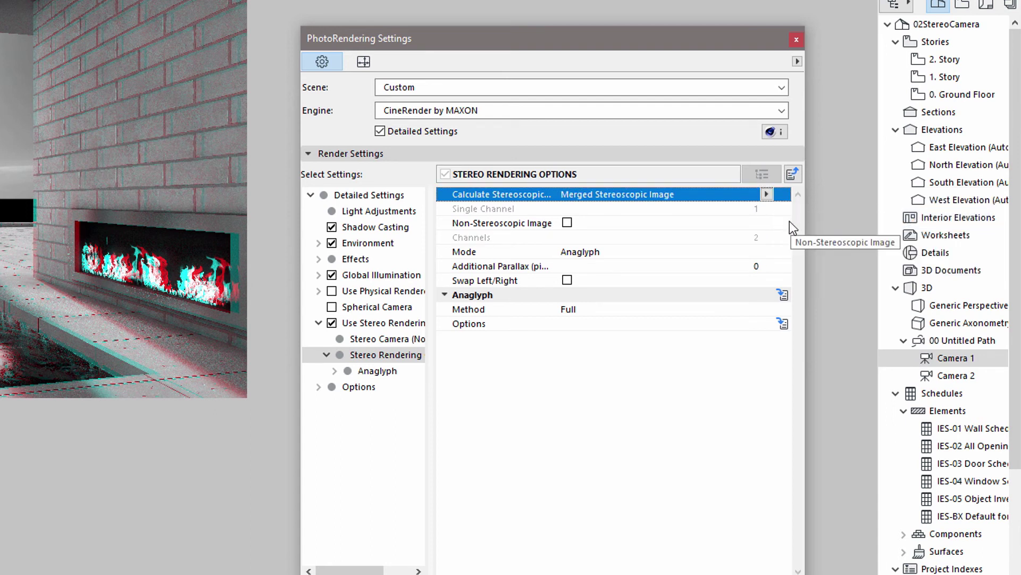
Set the stereo rendering mode to Side-by-Side and expand its alignment and mirror options
{"action": "left_click", "coordinate": [674, 256]}
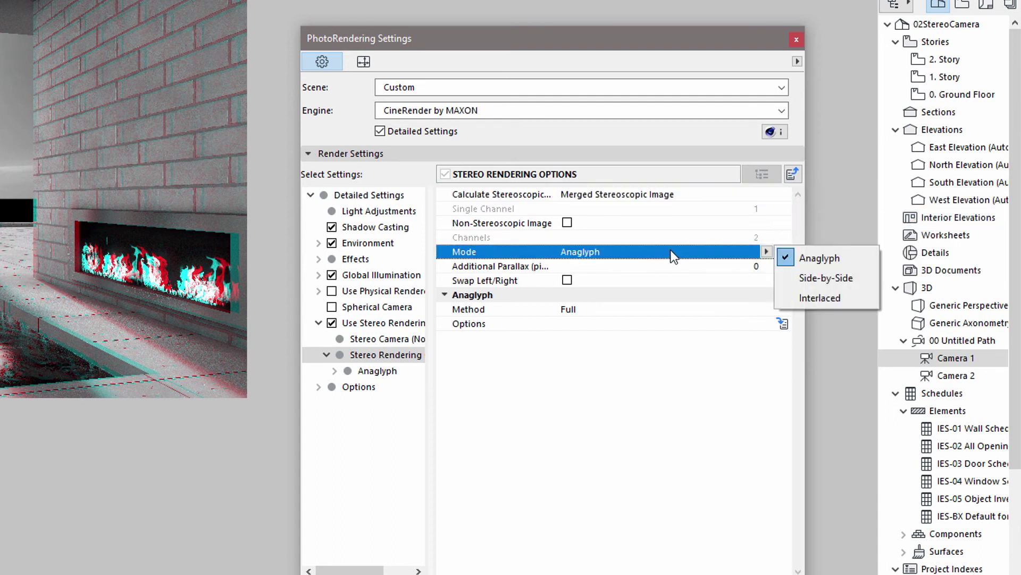
{"action": "left_click", "coordinate": [818, 278]}
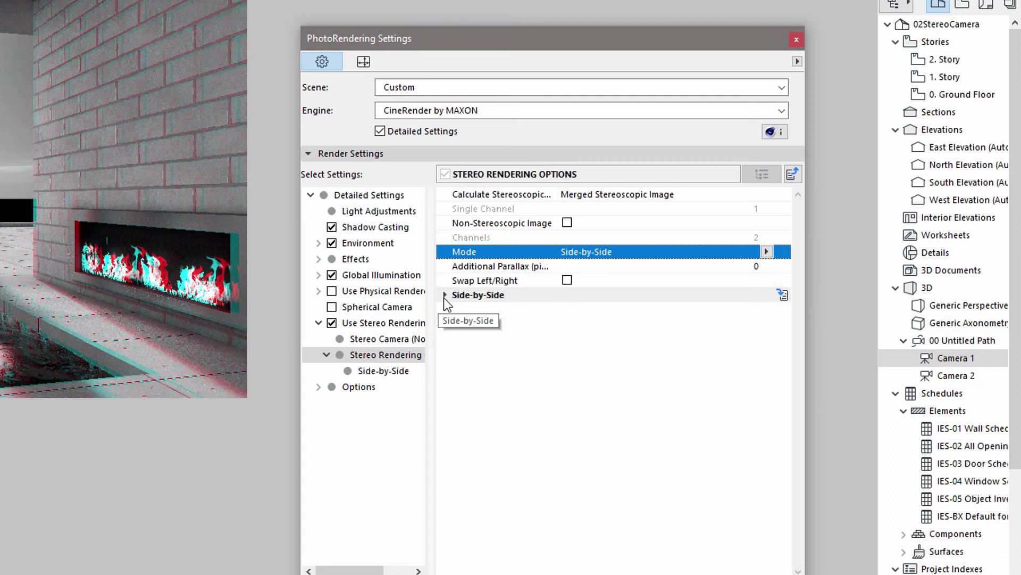
{"action": "left_click", "coordinate": [444, 298]}
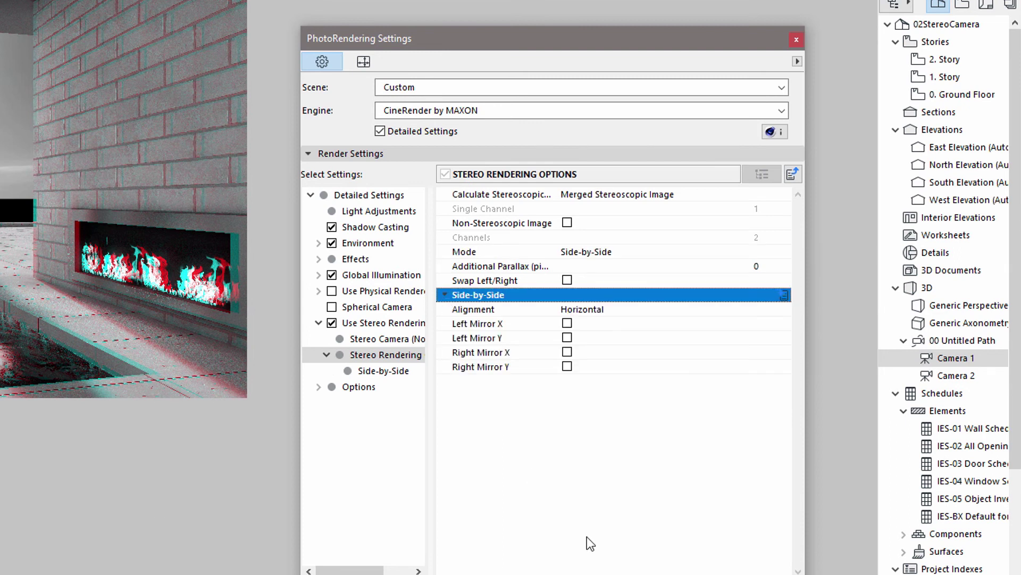
Set the stereo rendering mode to Interlaced, expand its type option, and render the 3D view
{"action": "left_click", "coordinate": [749, 254]}
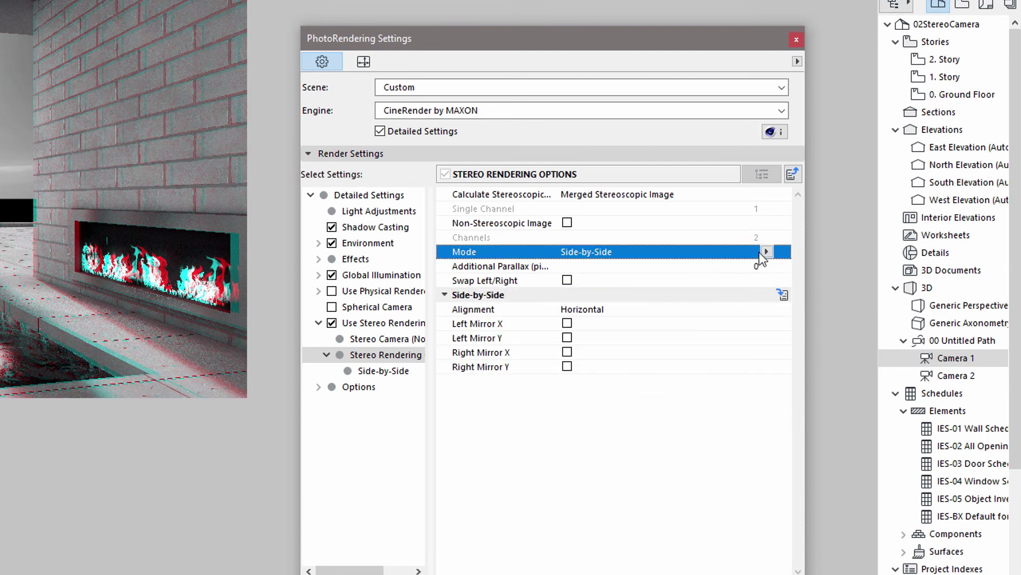
{"action": "left_click", "coordinate": [764, 252]}
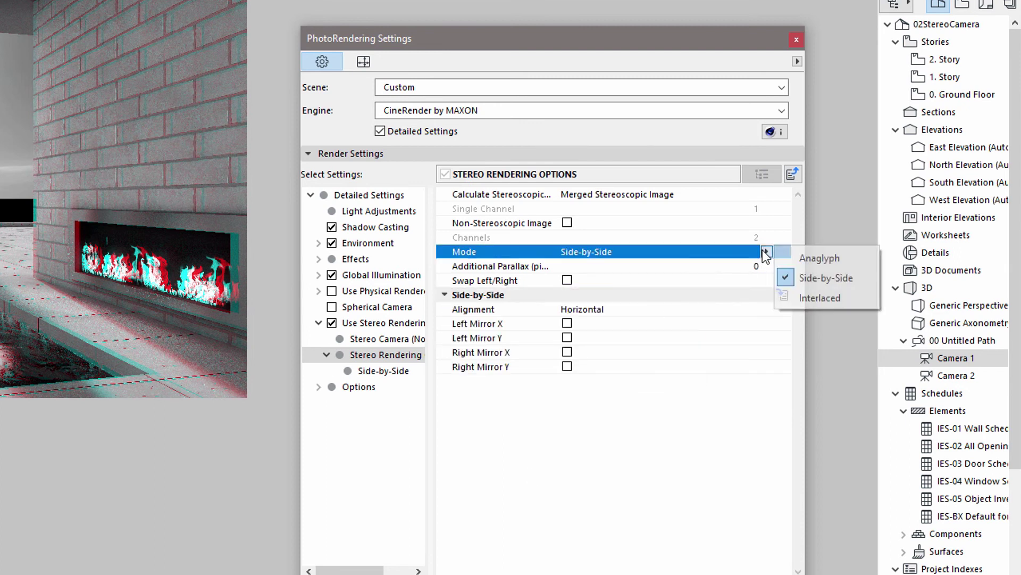
{"action": "left_click", "coordinate": [833, 299]}
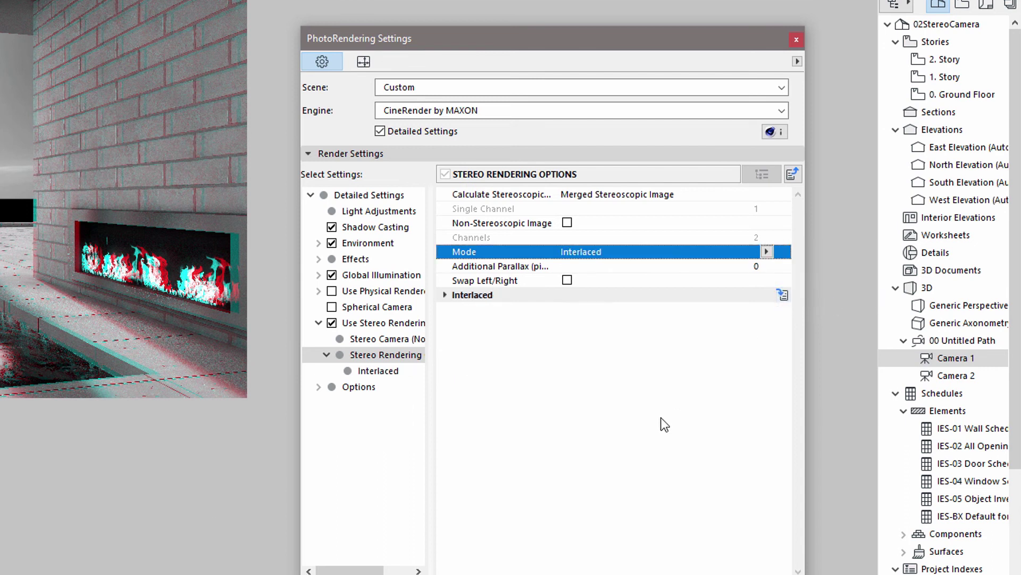
{"action": "left_click", "coordinate": [445, 296]}
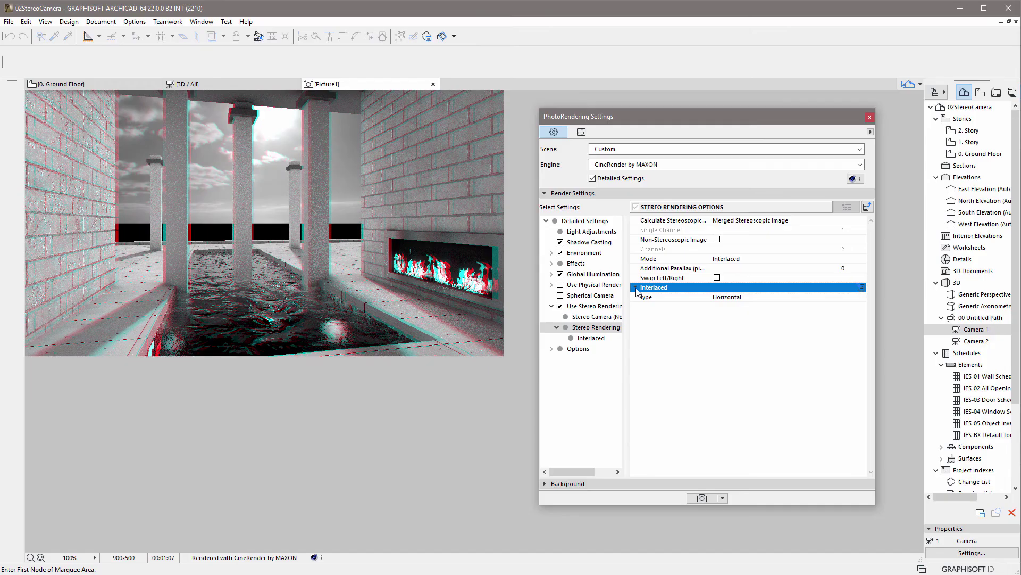
{"action": "left_click", "coordinate": [703, 498]}
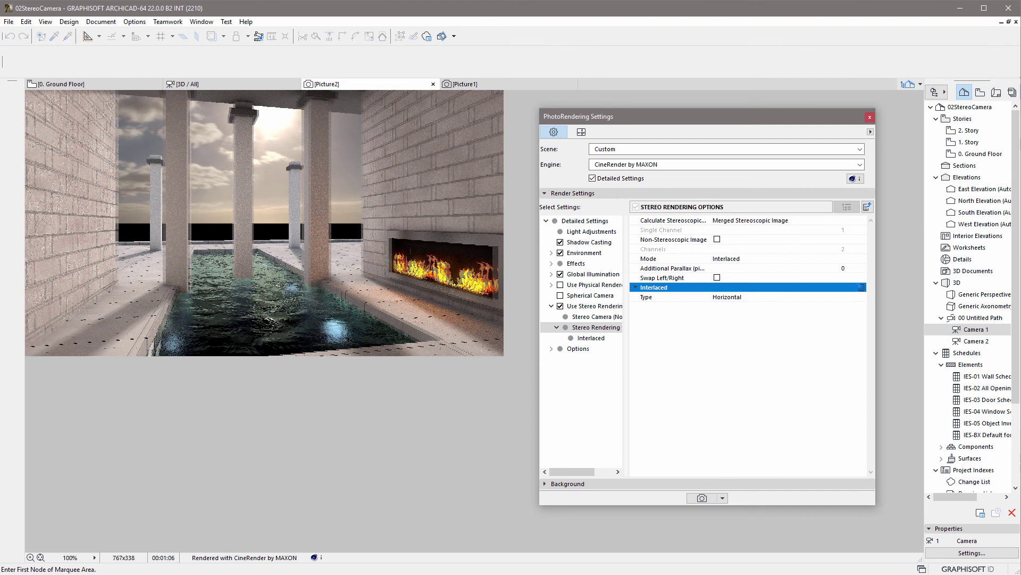
Switch the stereo rendering mode back to Side-by-Side and render the 3D view as a new picture
{"action": "left_click", "coordinate": [829, 258]}
{"action": "left_click", "coordinate": [850, 258]}
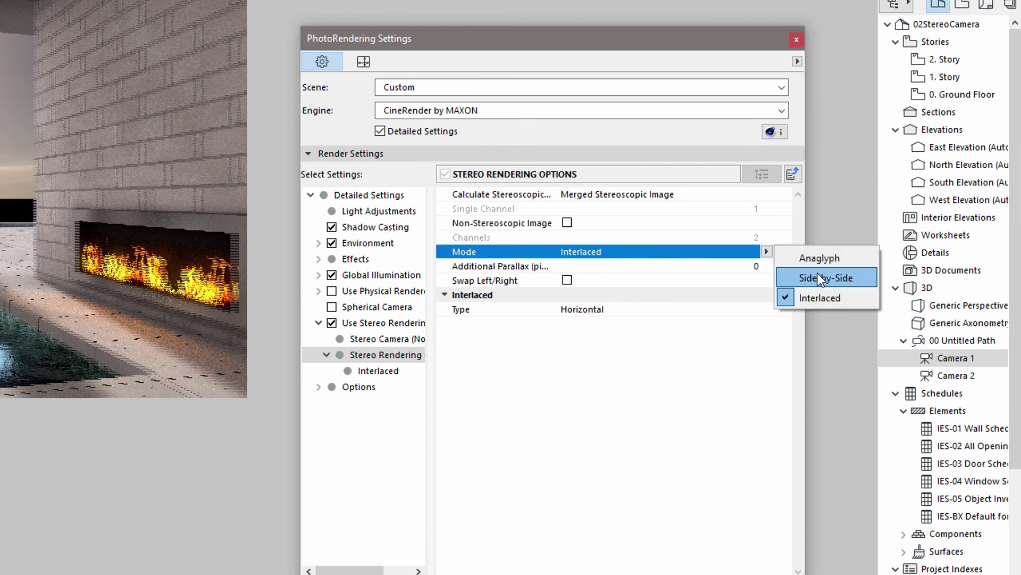
{"action": "left_click", "coordinate": [820, 273]}
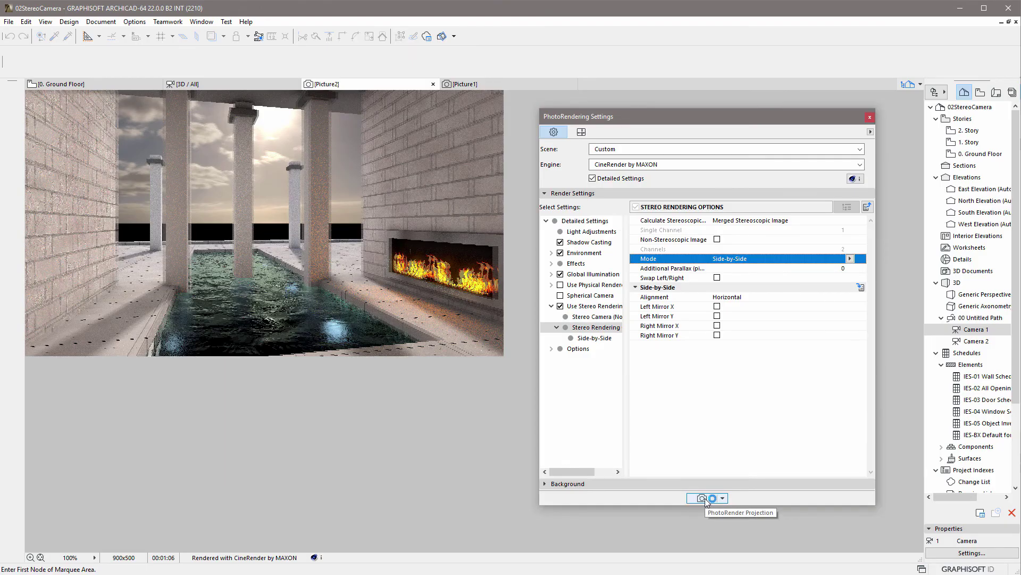
{"action": "left_click", "coordinate": [703, 499]}
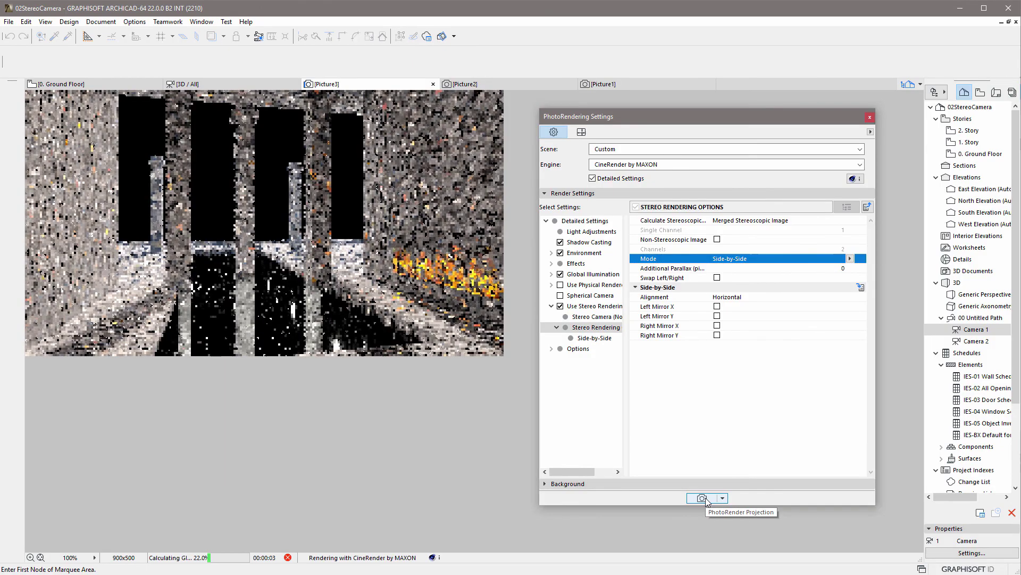